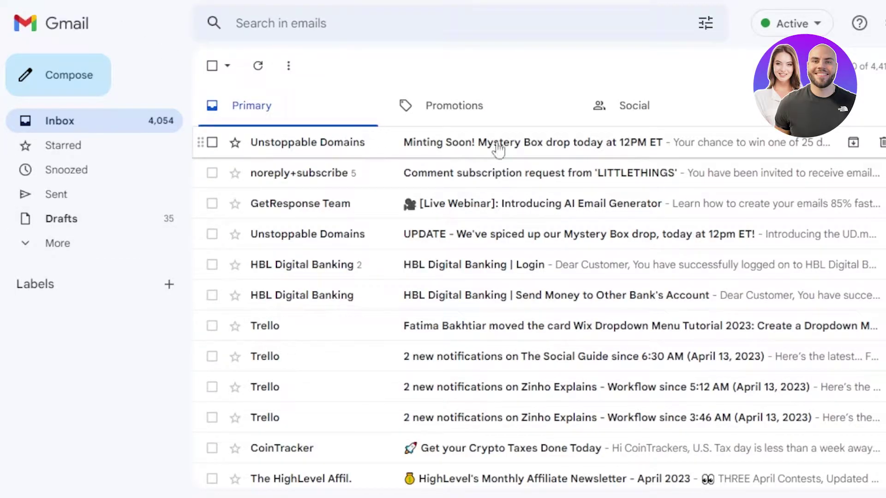
- From the profile avatar's account menu, choose Add another account to reach Google sign-in
scroll(543, 286, down, 10)
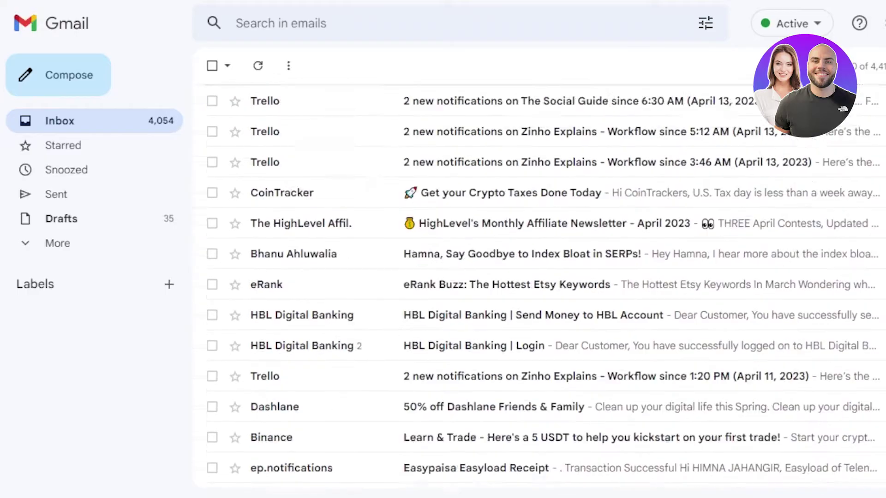
scroll(543, 286, up, 5)
scroll(543, 286, up, 5)
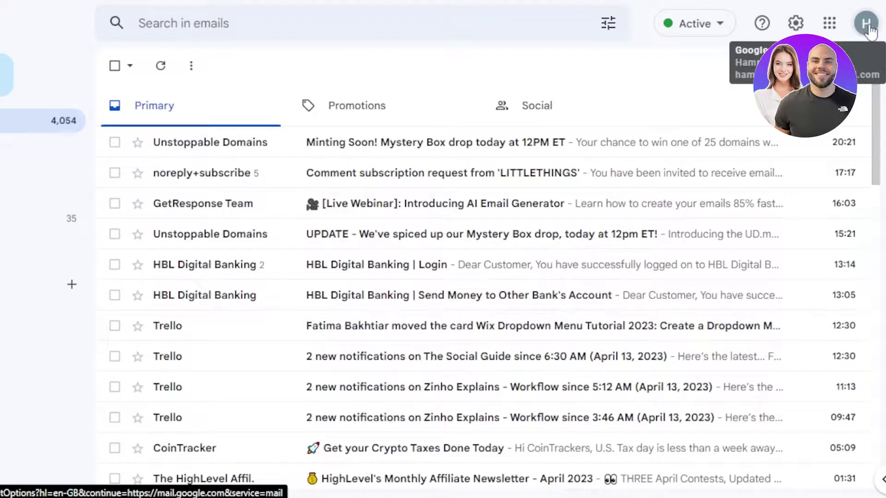
click(869, 27)
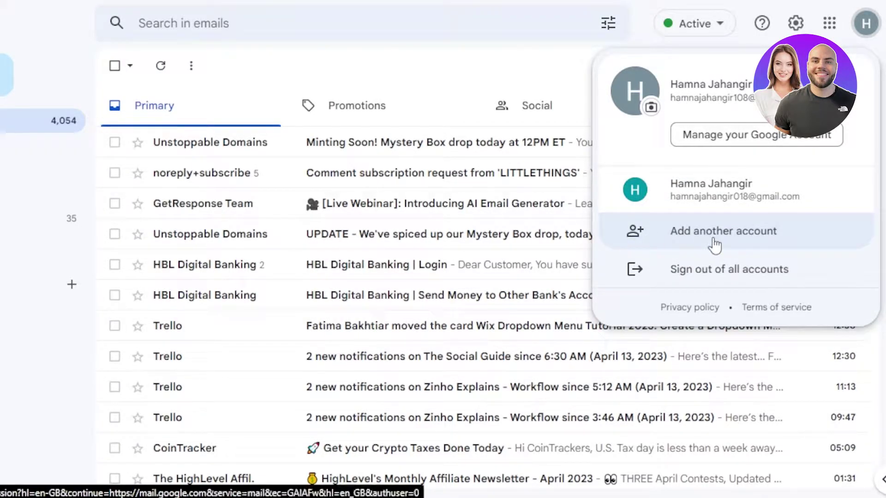
click(744, 235)
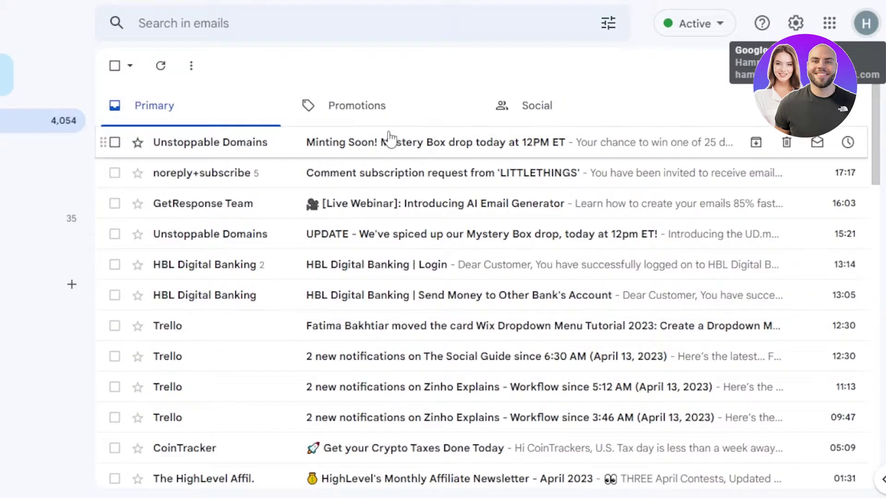
click(866, 23)
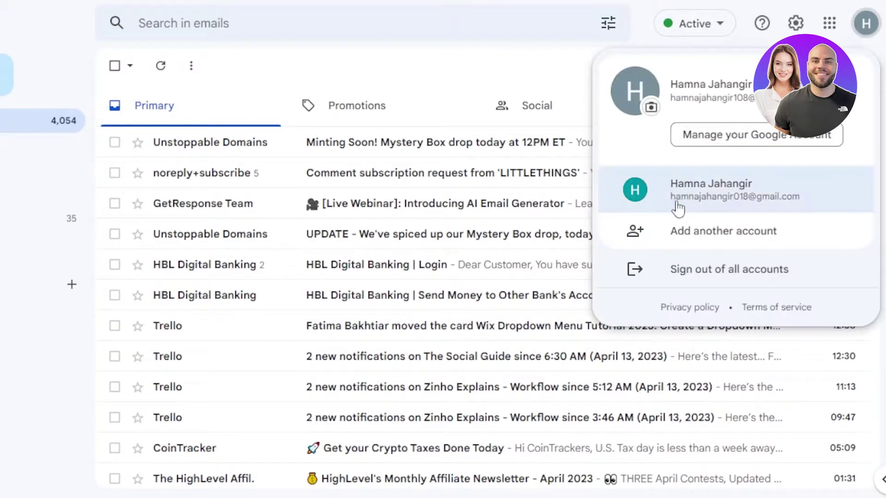
click(632, 243)
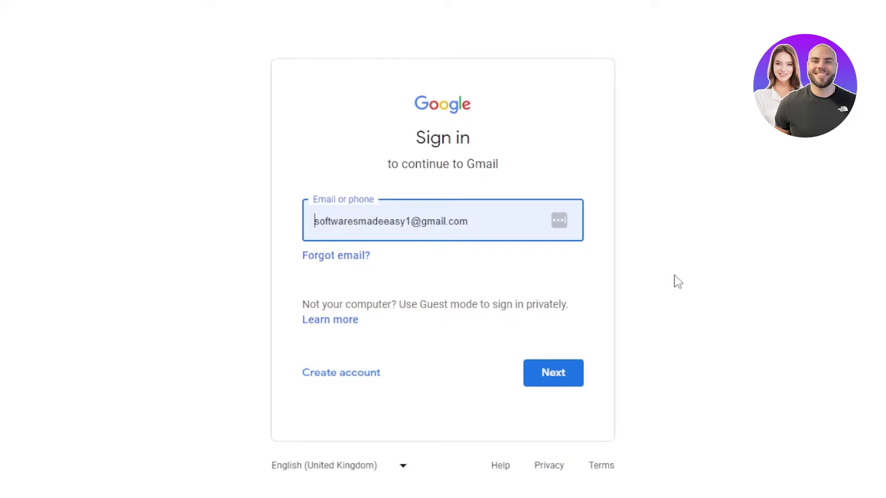
- Choose Create account, then For my personal use
click(341, 378)
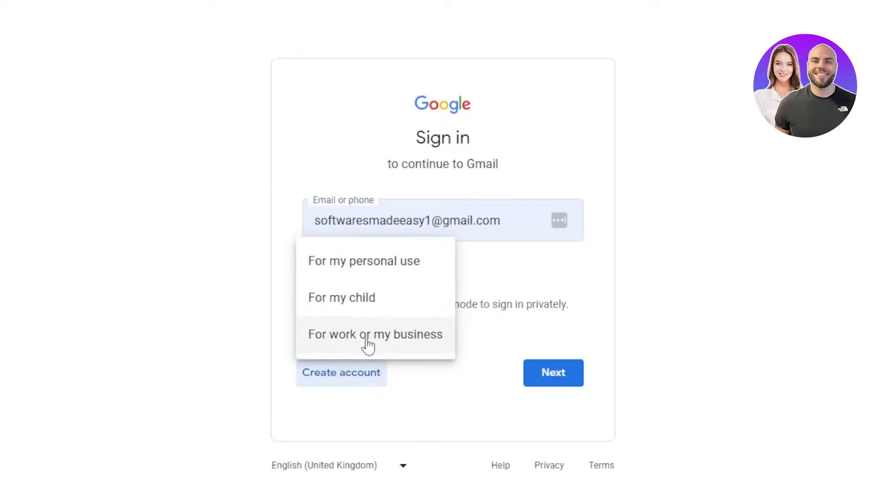
click(370, 271)
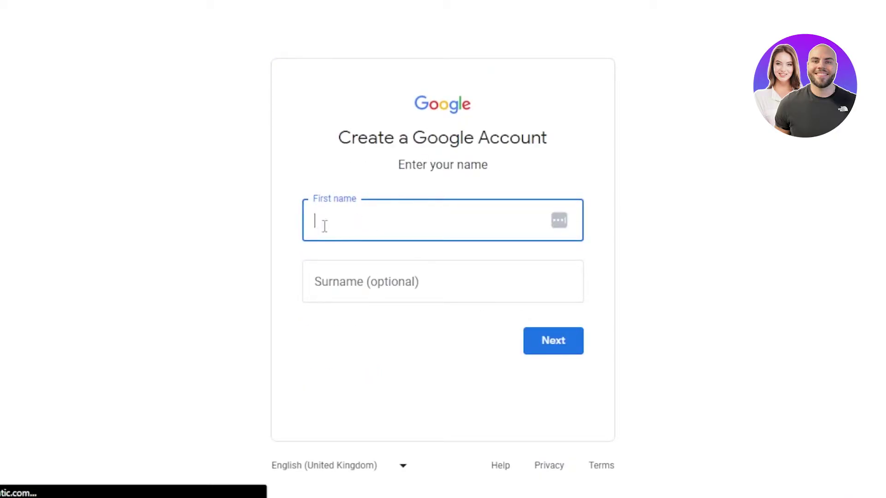
- Enter the new account's first name and surname and continue
click(352, 281)
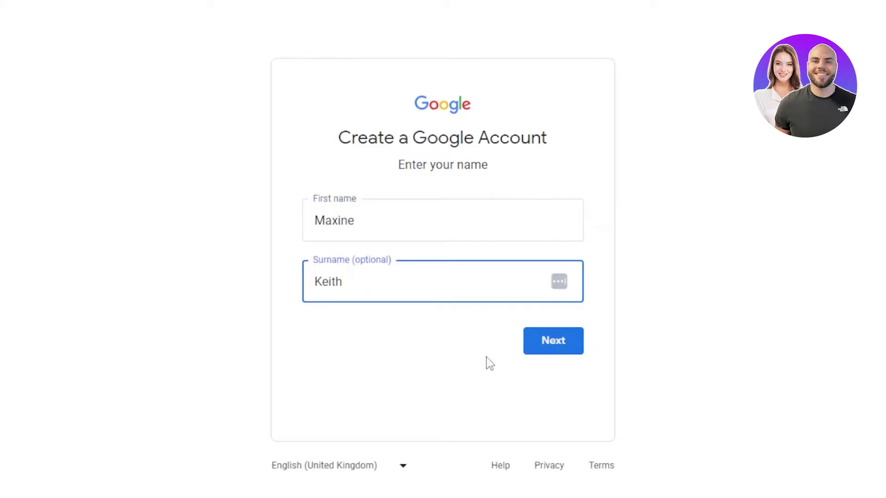
click(551, 341)
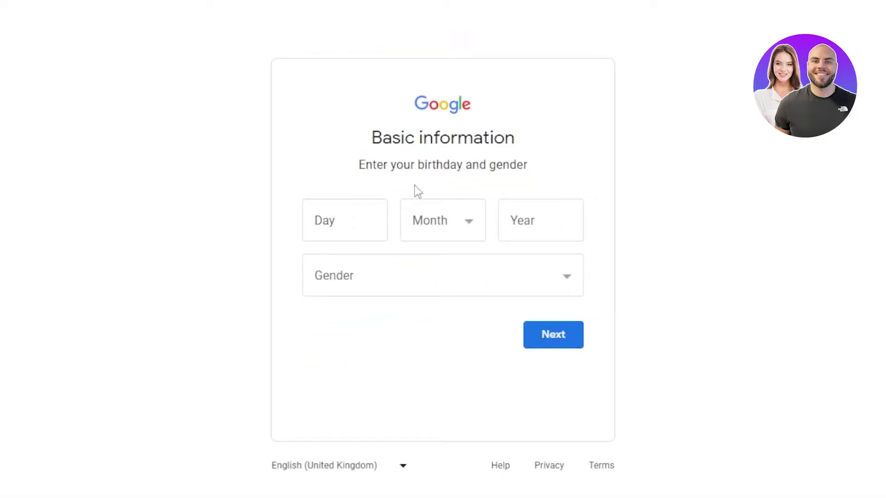
- Enter the birth date, set gender to Female, and continue
click(349, 224)
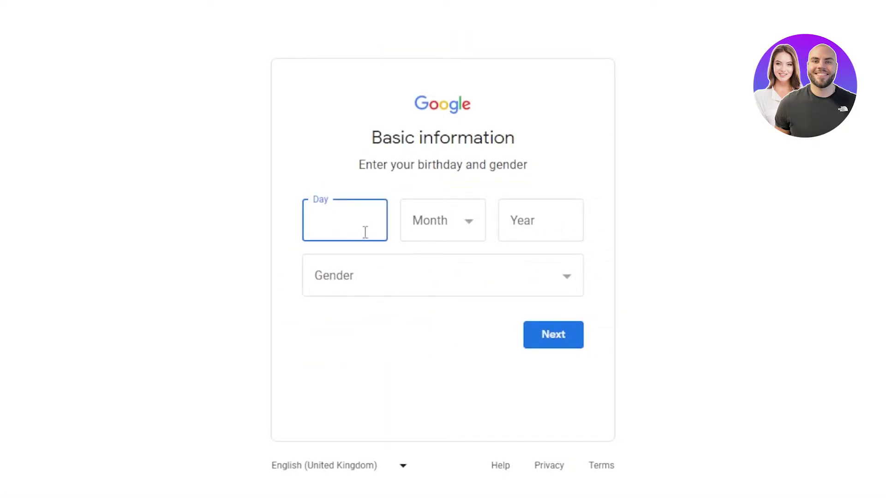
click(454, 292)
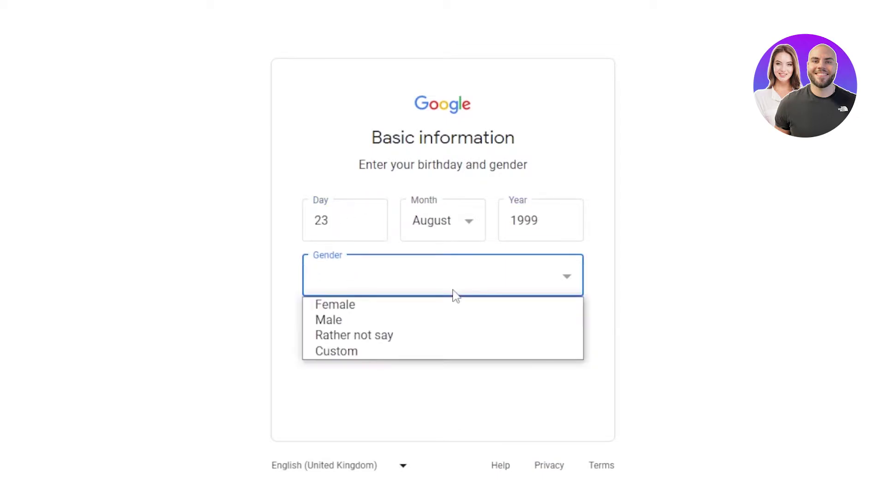
click(354, 305)
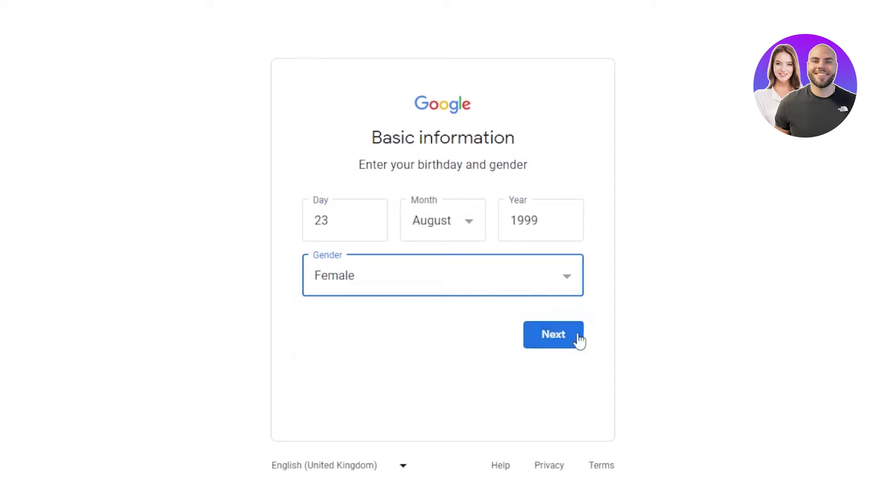
click(569, 343)
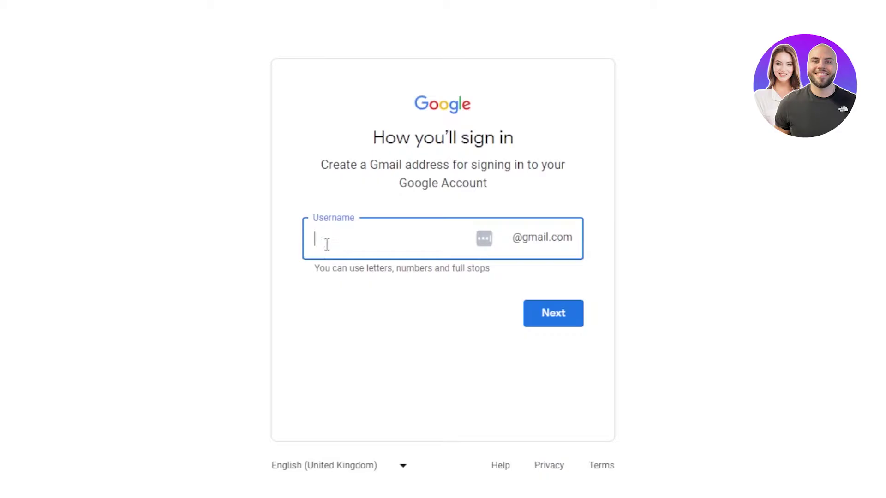
- Append '12' to the taken Gmail username to make it available, then set and confirm a password
click(614, 352)
click(390, 236)
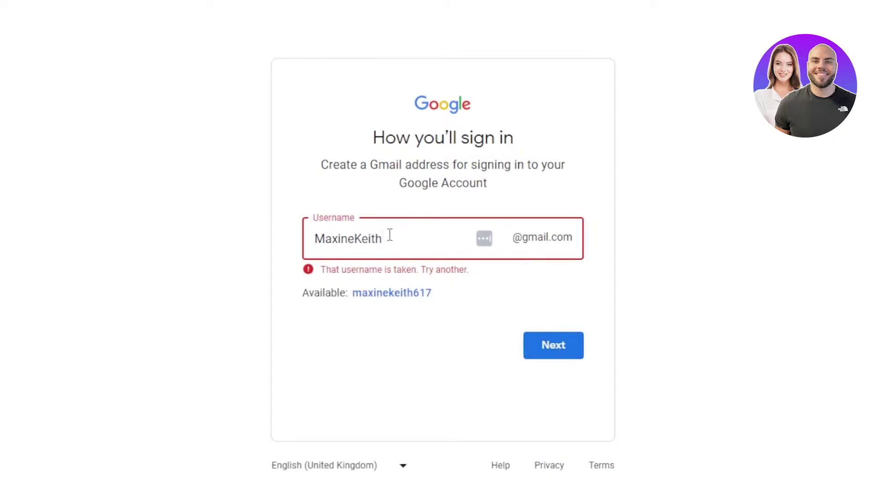
click(553, 351)
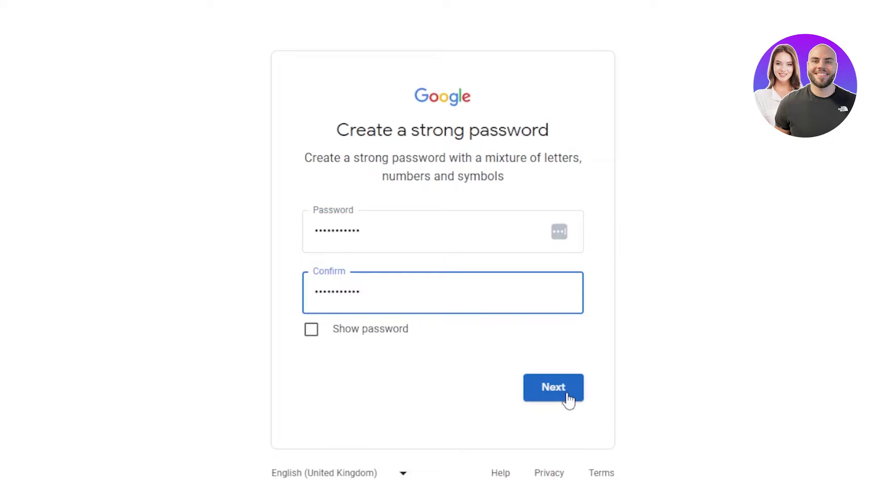
click(567, 397)
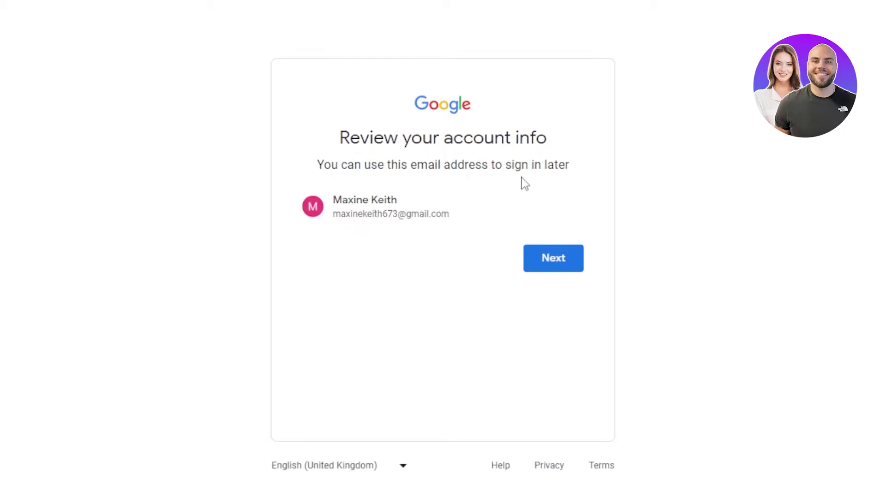
- Confirm the reviewed details, expand More options in Privacy and Terms, and agree with default settings
click(564, 257)
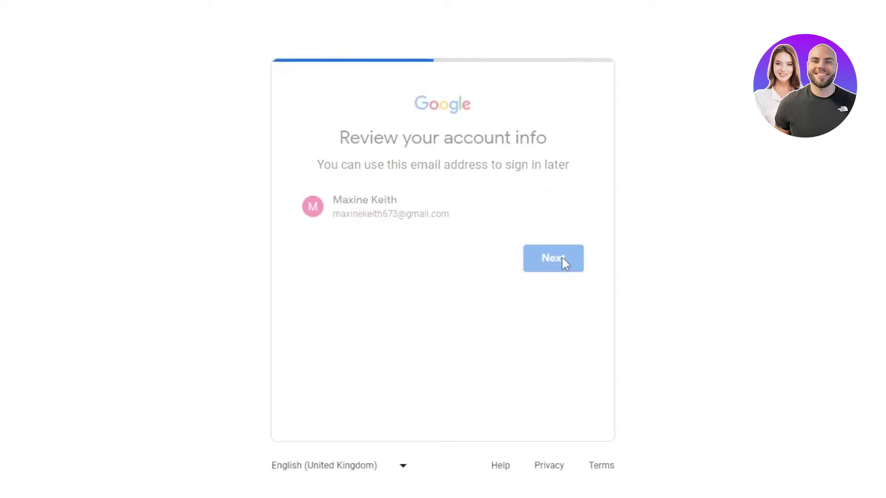
scroll(565, 264, down, 12)
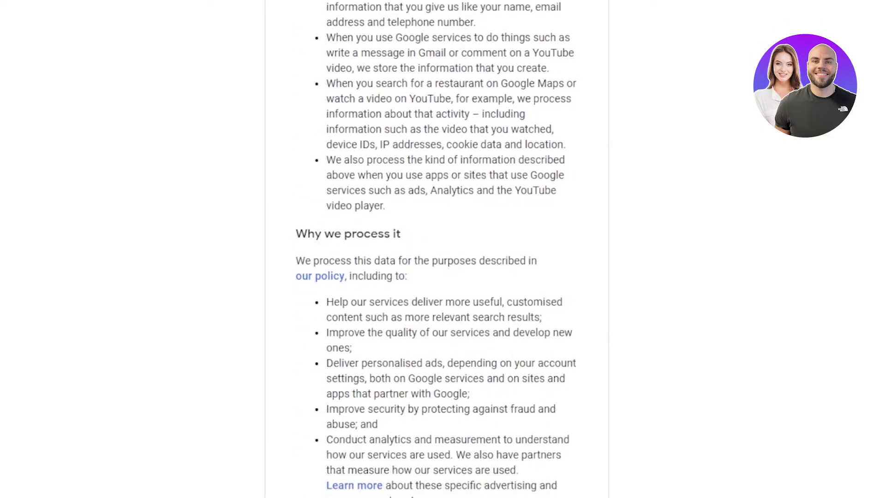
scroll(436, 249, up, 13)
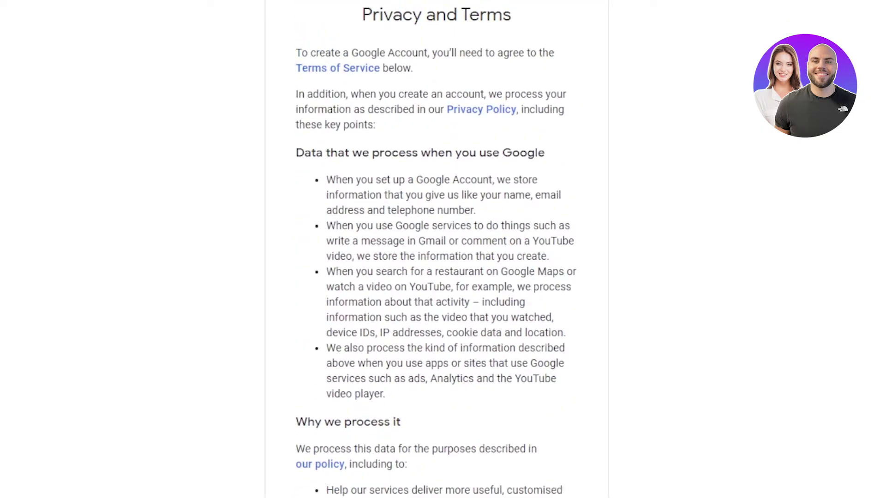
scroll(436, 249, down, 7)
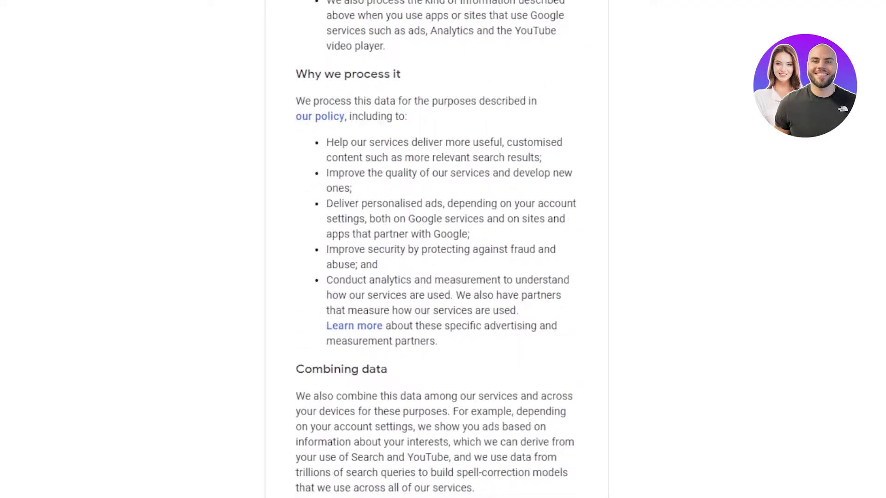
scroll(436, 249, down, 4)
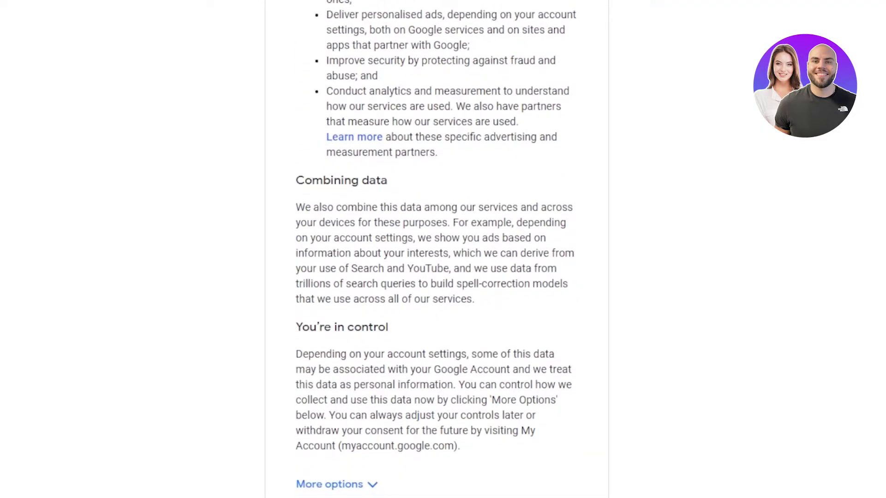
scroll(436, 249, down, 3)
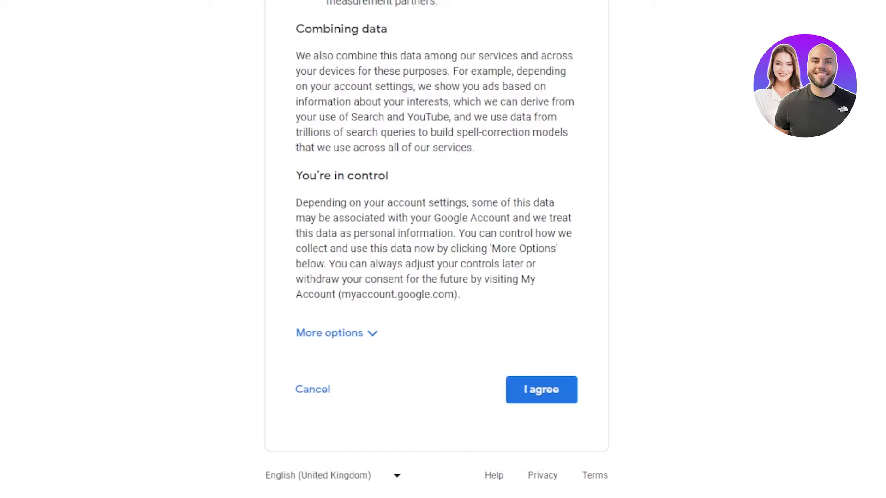
click(378, 341)
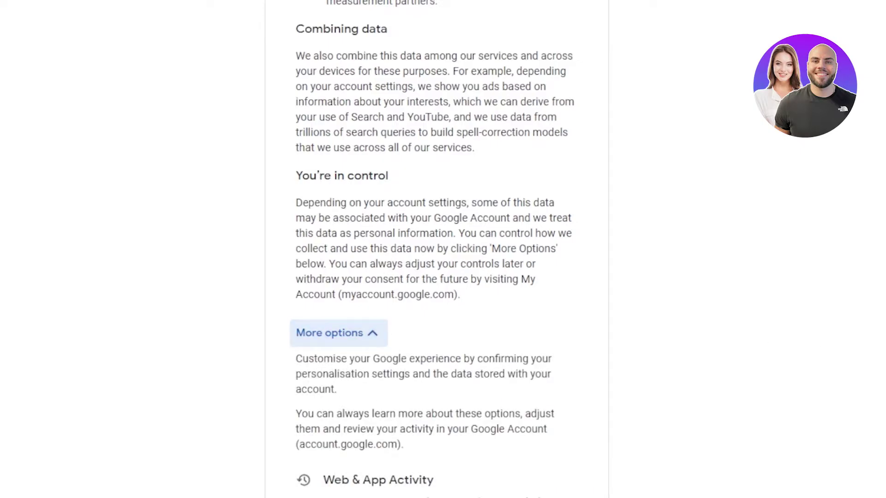
scroll(436, 249, down, 10)
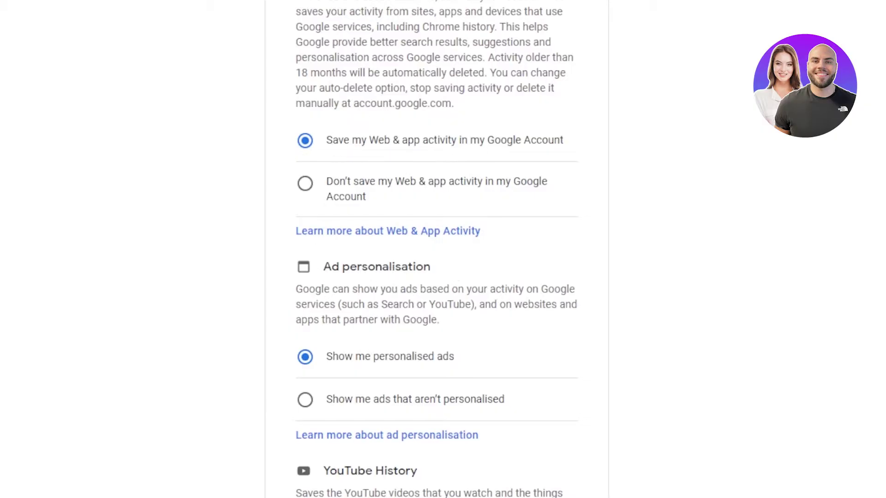
scroll(436, 249, down, 8)
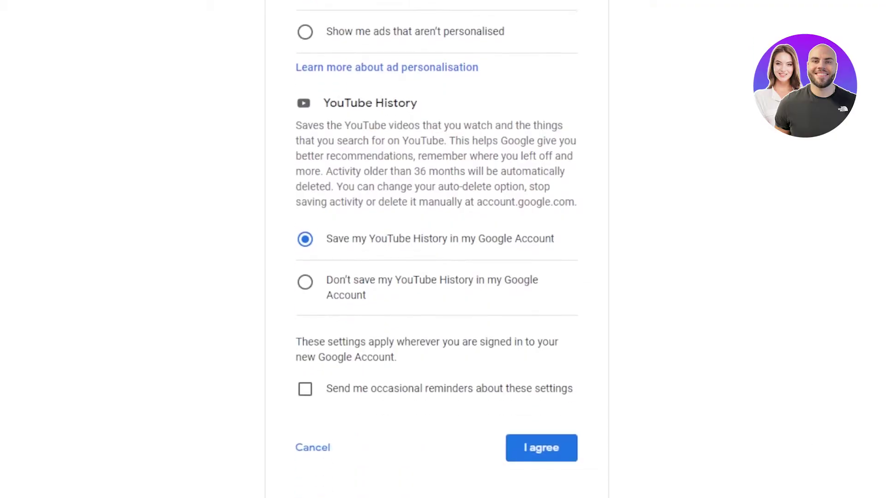
scroll(436, 249, up, 1)
click(530, 454)
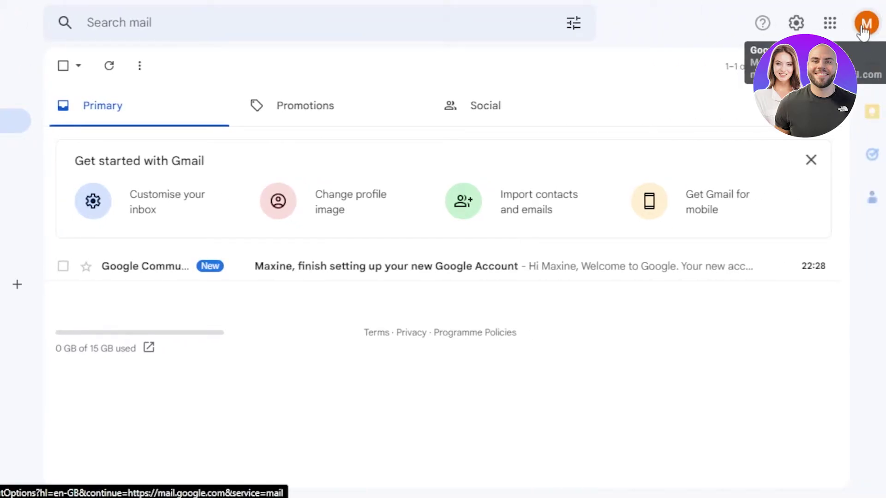
- Open the M avatar's account switcher and select the existing Default account
click(863, 28)
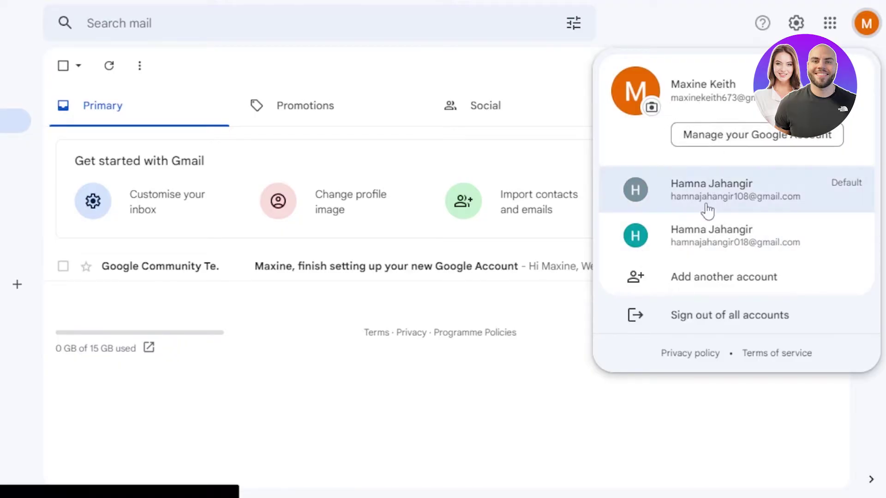
click(649, 206)
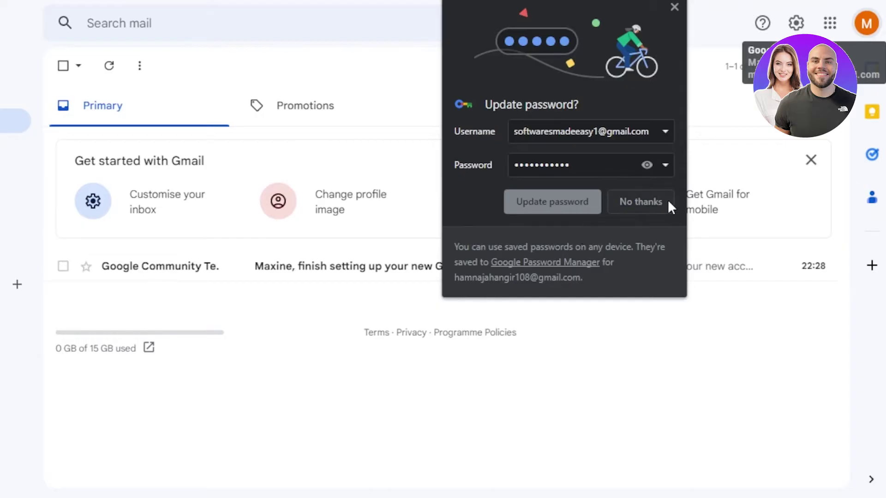
- Decline the password-update prompt, check the signed-in accounts list, and compose a new email
click(668, 202)
click(877, 24)
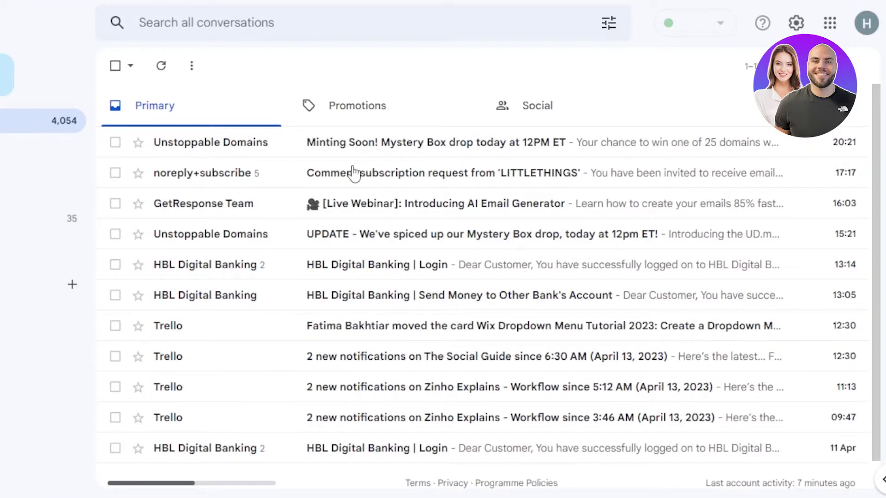
click(866, 23)
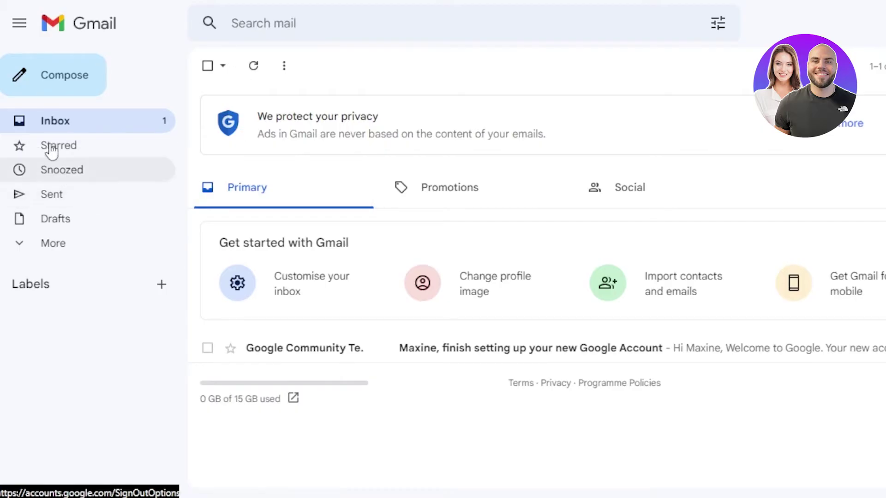
click(41, 90)
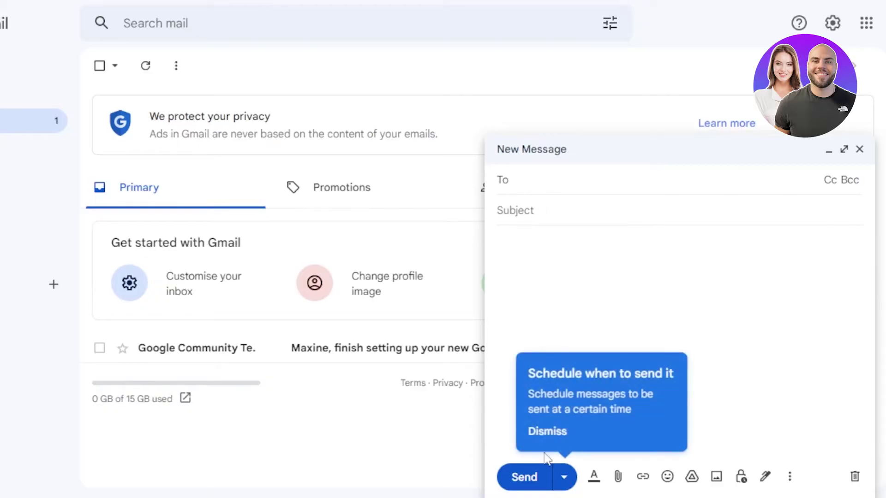
- Expand the blank message to full screen, dismiss the 'OK, got it' tip, and close it
click(846, 156)
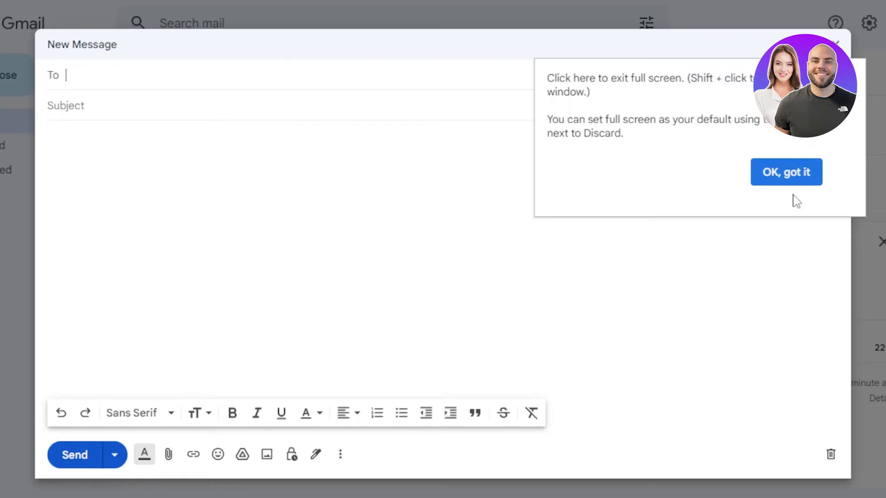
click(788, 180)
click(837, 43)
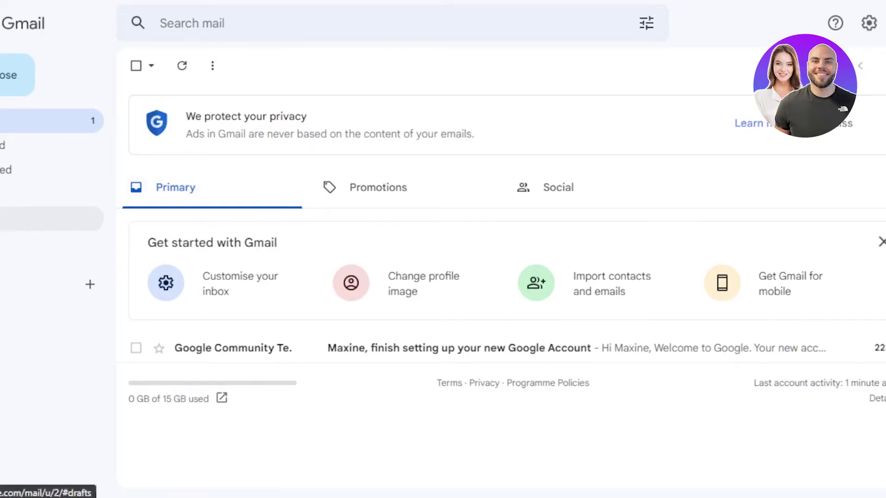
- Show All Mail via More in the sidebar, then open the M avatar's account list
click(40, 252)
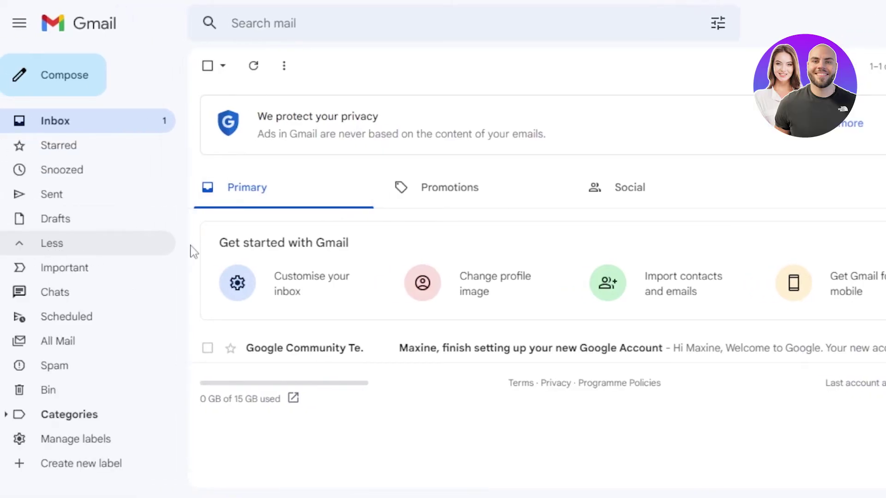
click(73, 342)
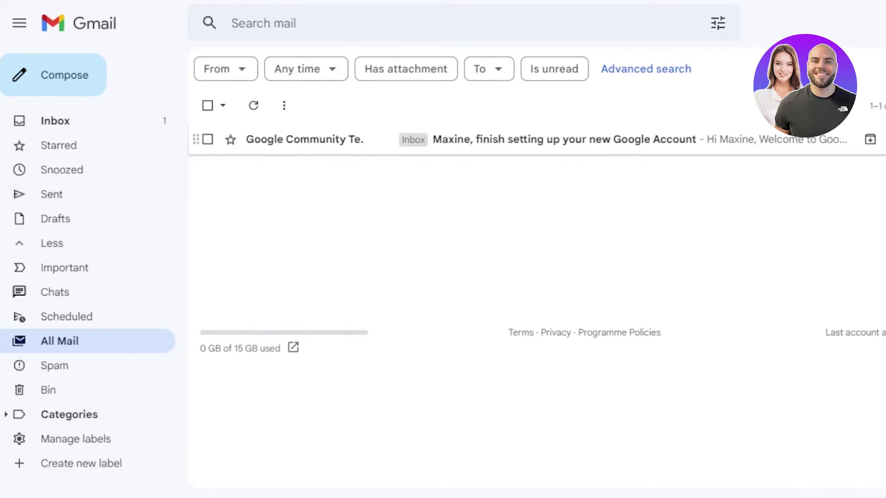
click(867, 24)
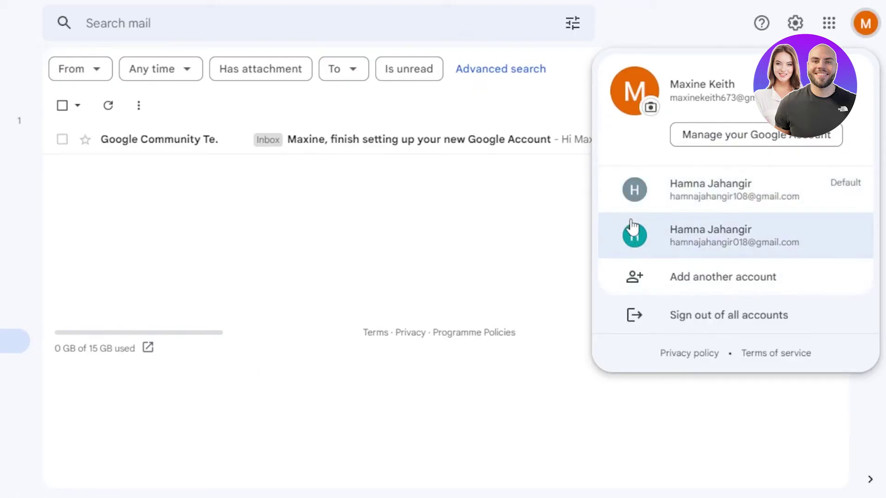
click(549, 213)
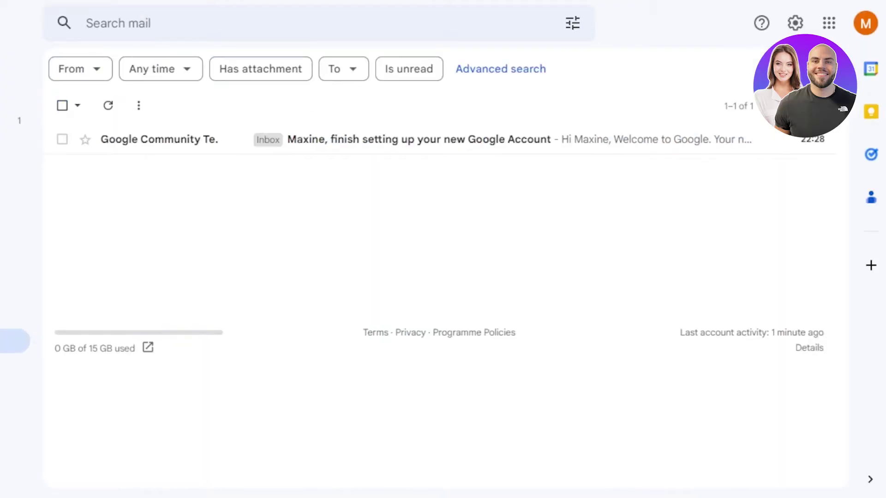
click(865, 25)
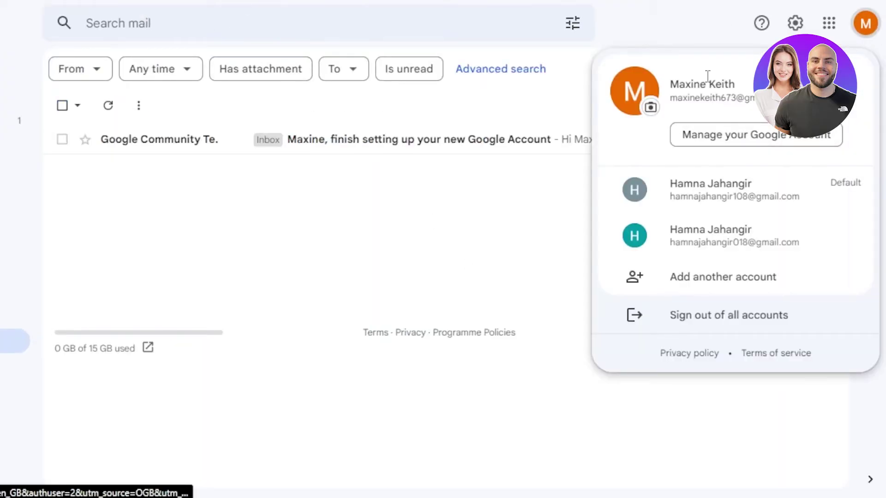
click(485, 229)
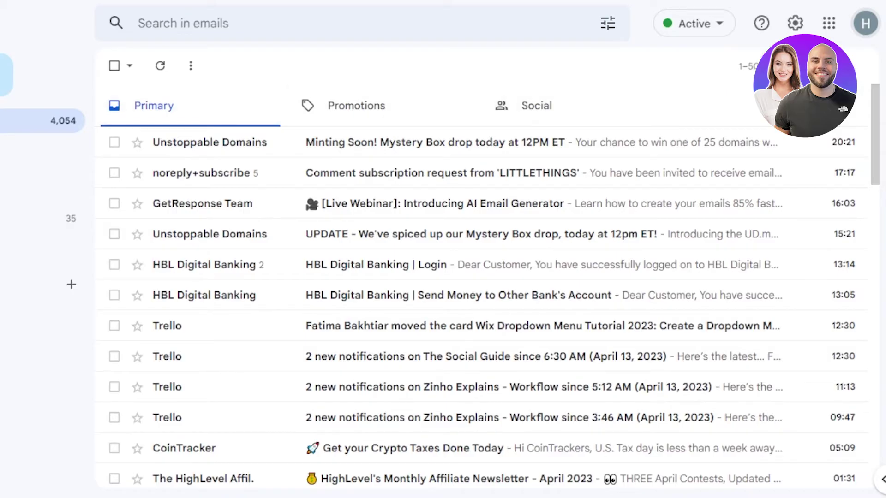
click(874, 34)
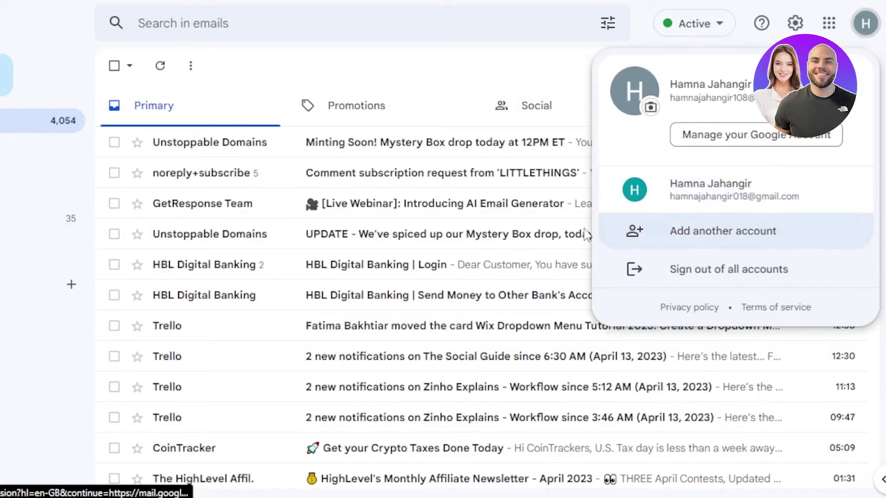
click(865, 23)
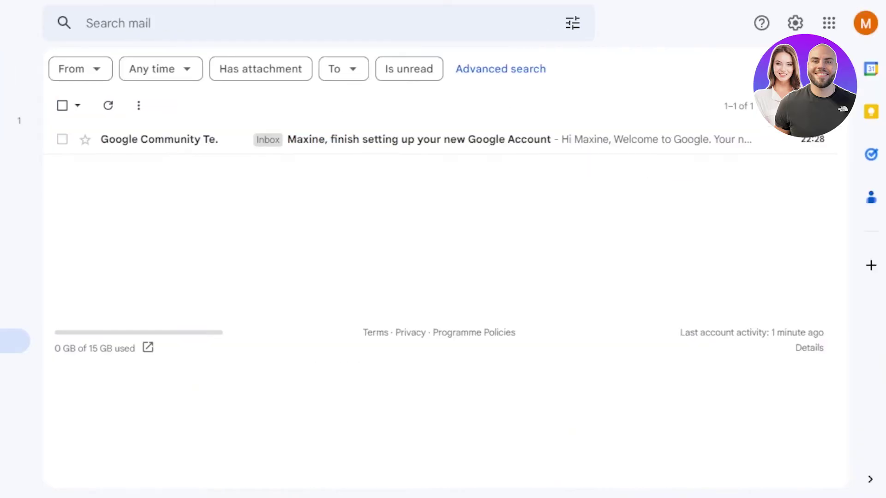
click(865, 23)
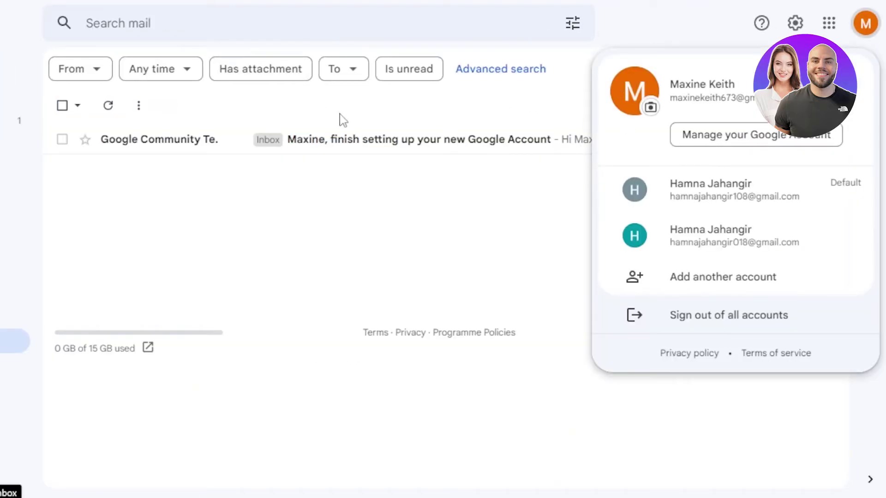
click(656, 27)
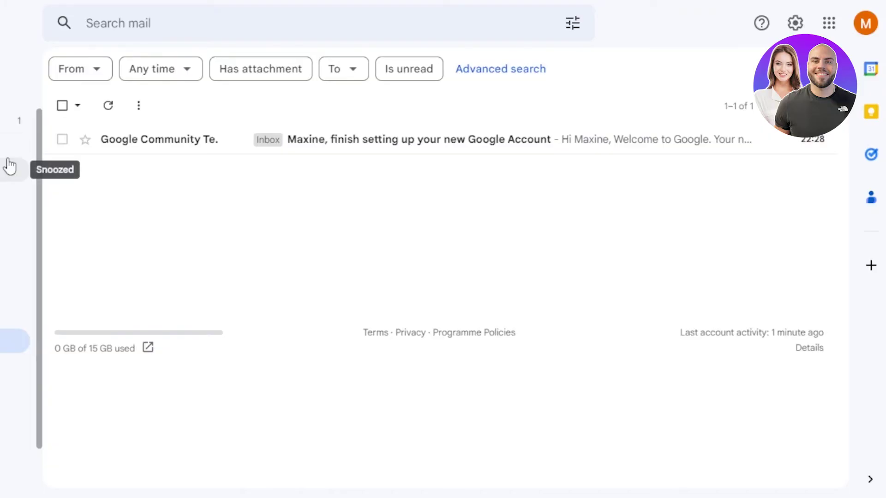
click(865, 24)
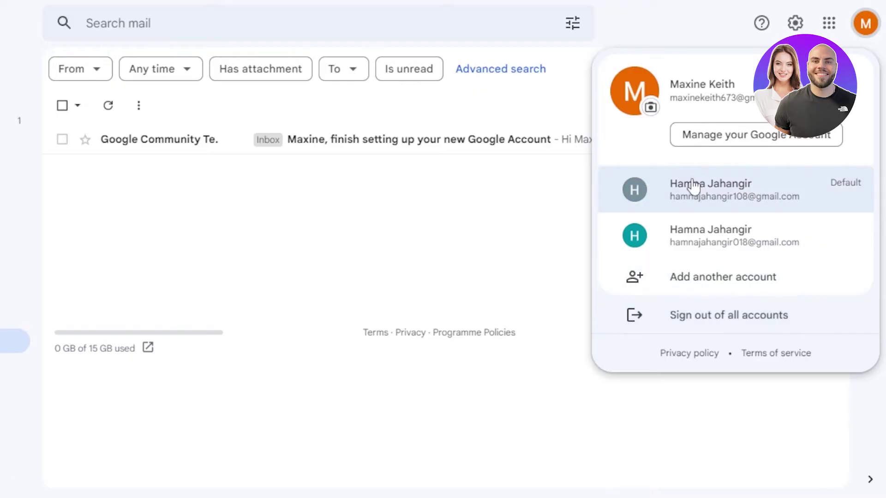
- Open Manage your Google Account and scroll through the Data and privacy page
click(723, 139)
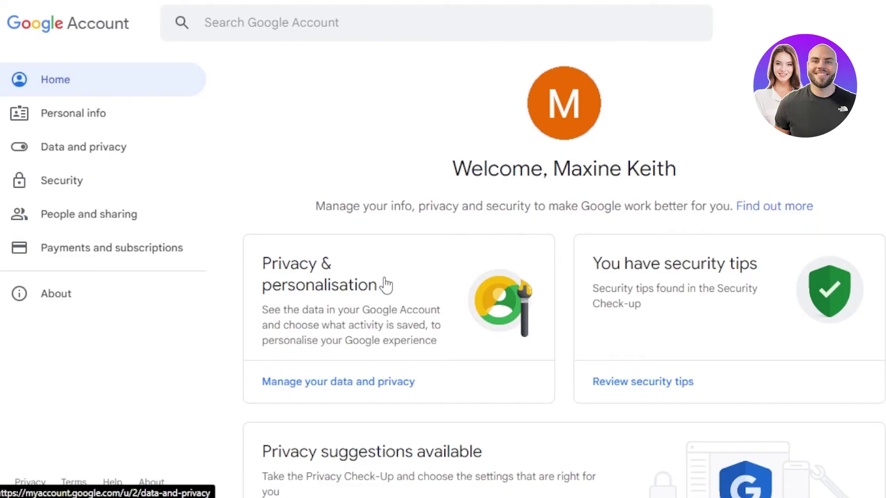
scroll(450, 118, down, 5)
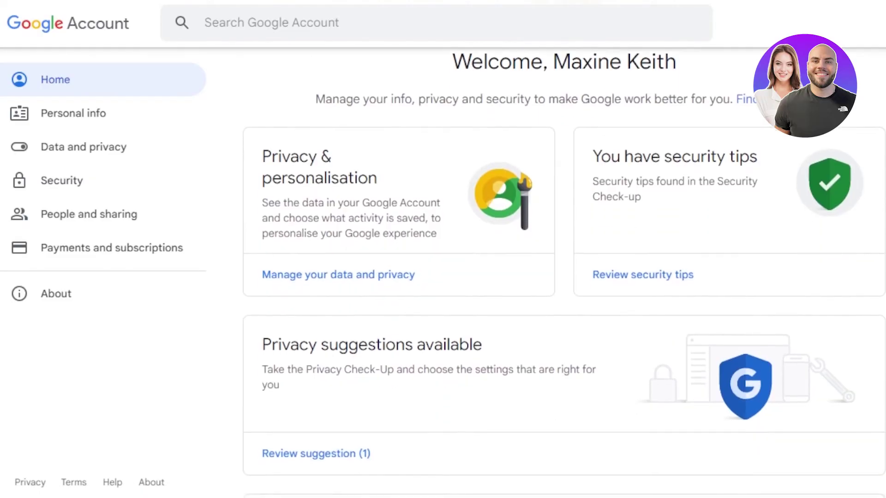
scroll(449, 118, up, 2)
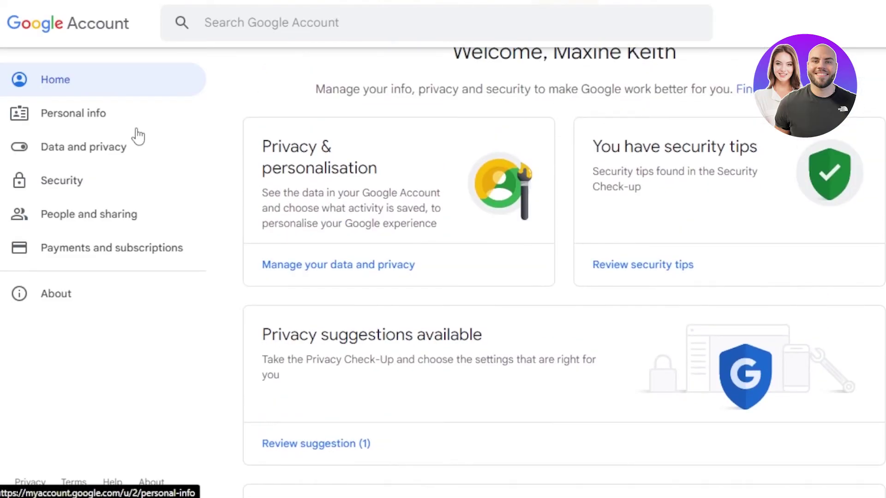
click(94, 157)
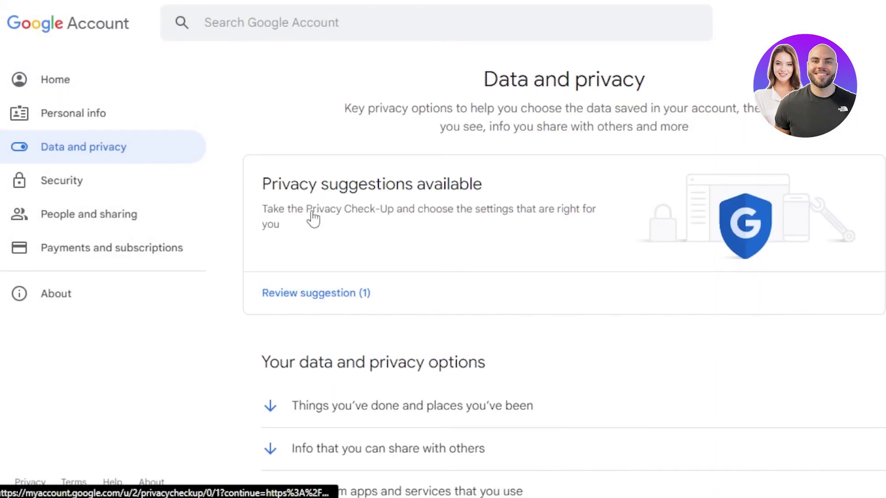
scroll(564, 277, down, 10)
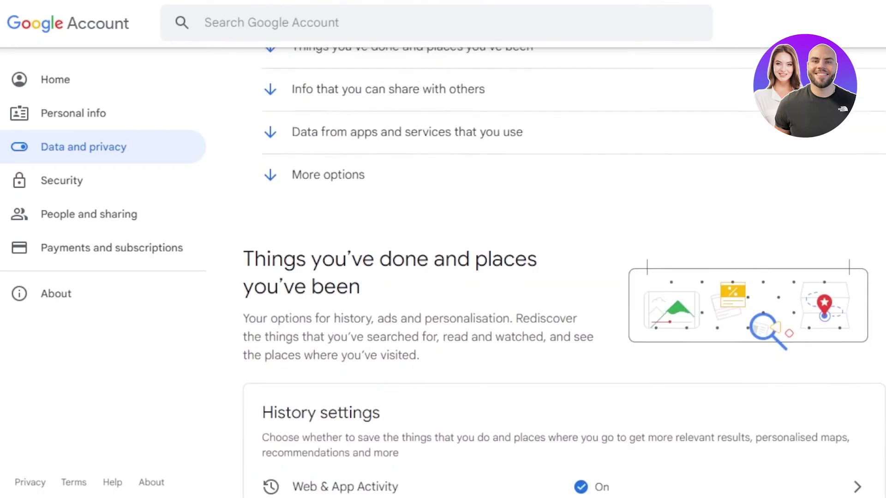
scroll(563, 277, down, 2)
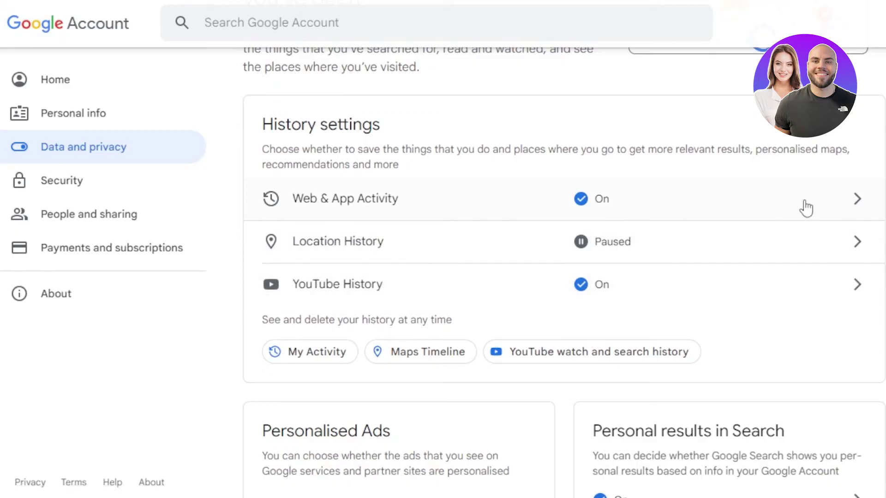
scroll(564, 271, down, 5)
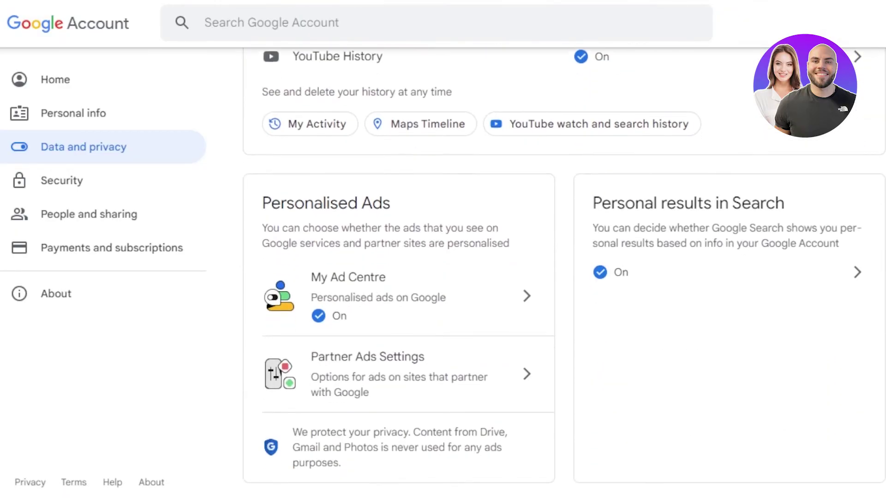
scroll(563, 272, down, 2)
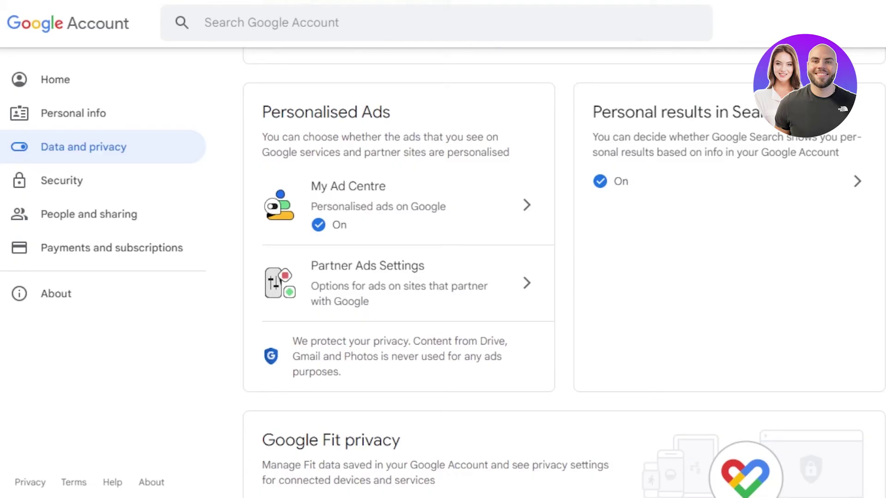
scroll(563, 272, down, 2)
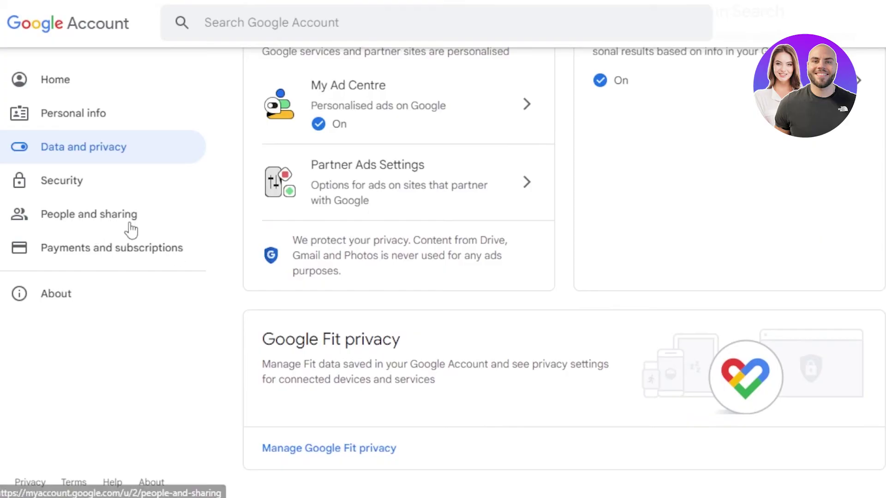
- Browse Payments and subscriptions, which shows 0 GB of 15 GB storage used
click(135, 249)
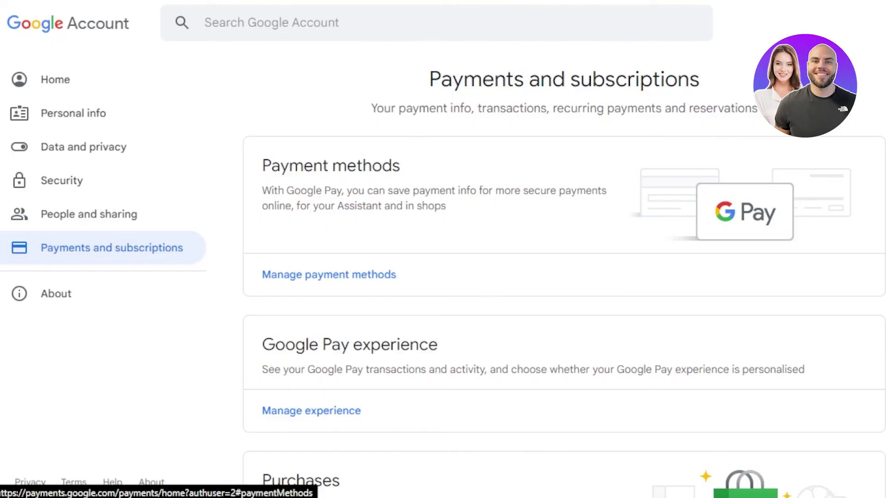
scroll(563, 276, down, 8)
scroll(564, 277, down, 10)
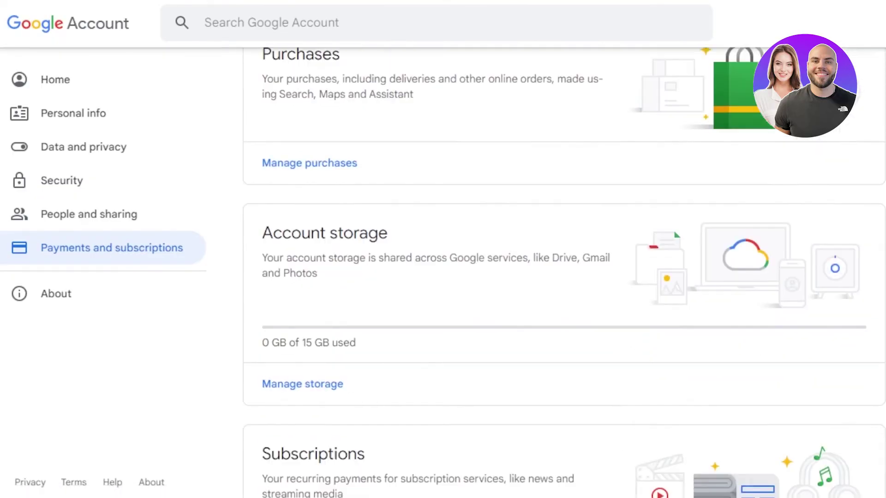
scroll(564, 277, down, 2)
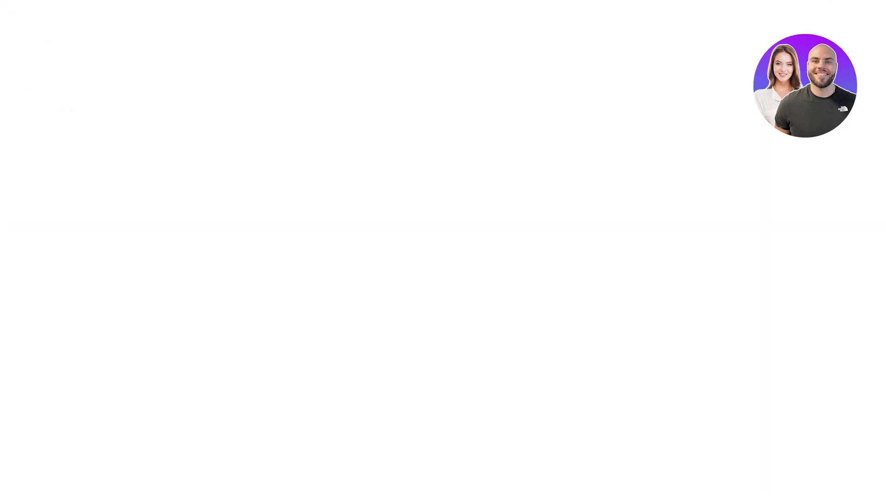
- Reopen the new account's Primary inbox and expand More to reveal every mail folder in the sidebar
click(879, 23)
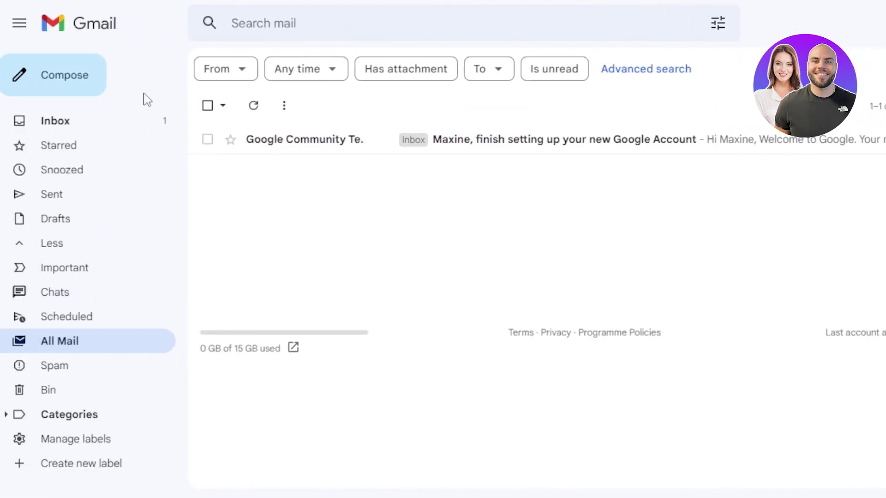
click(53, 124)
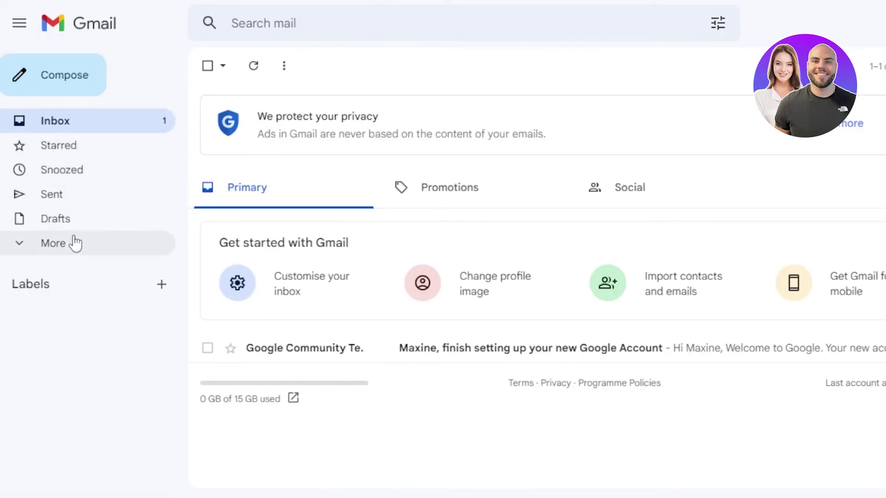
click(44, 249)
scroll(179, 276, down, 2)
scroll(180, 276, up, 1)
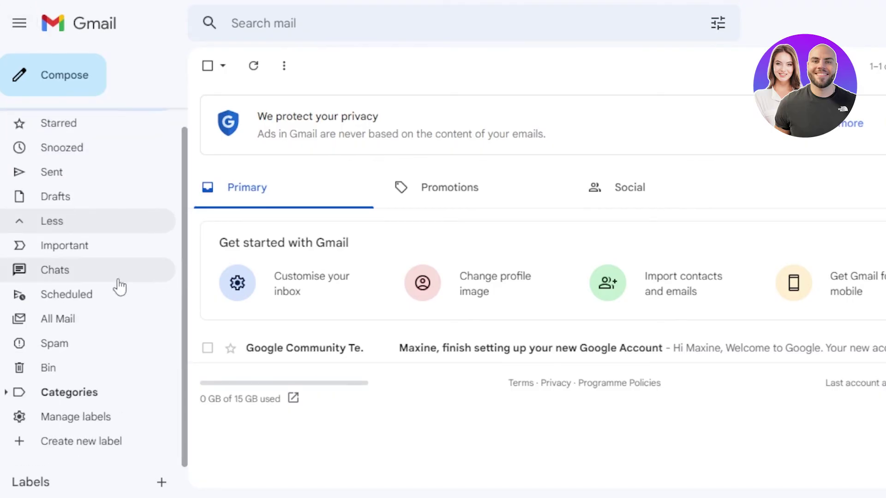
scroll(188, 253, down, 2)
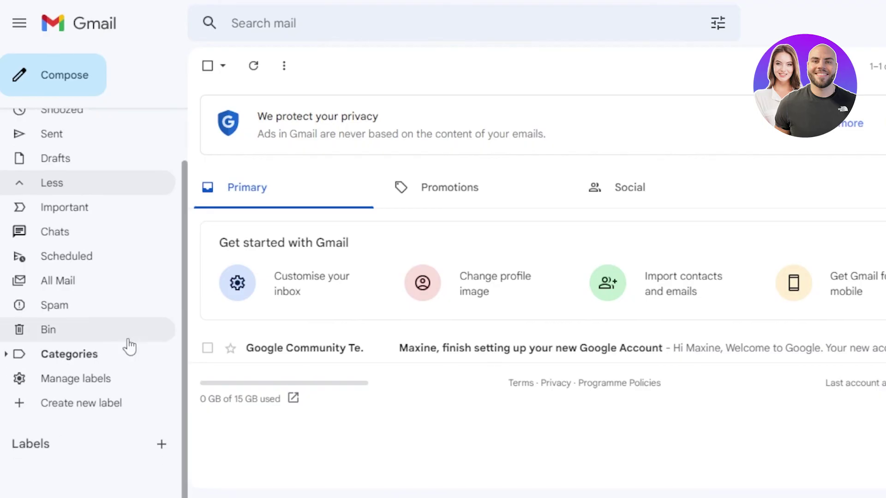